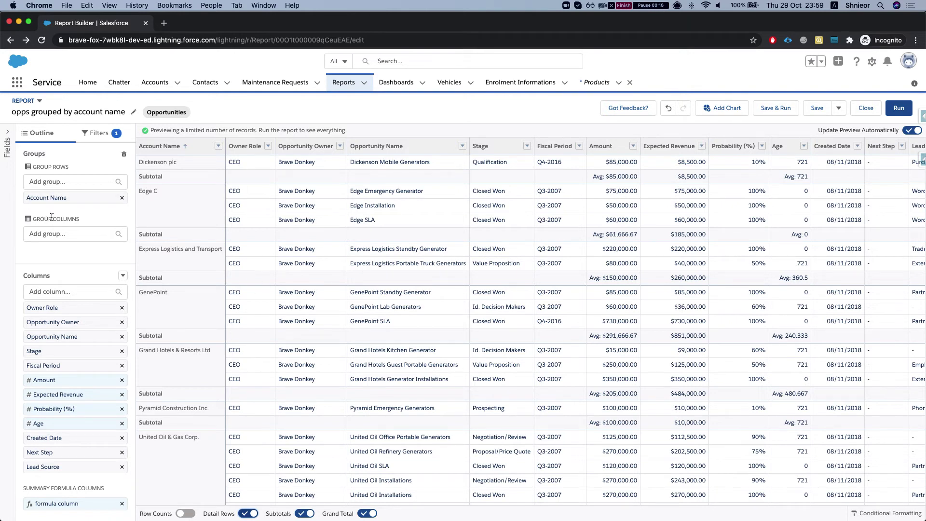
Scroll through the 'opps grouped by account name' report preview to review its columns
scroll(62, 378, "down", 1)
scroll(62, 379, "up", 1)
scroll(682, 275, "right", 5)
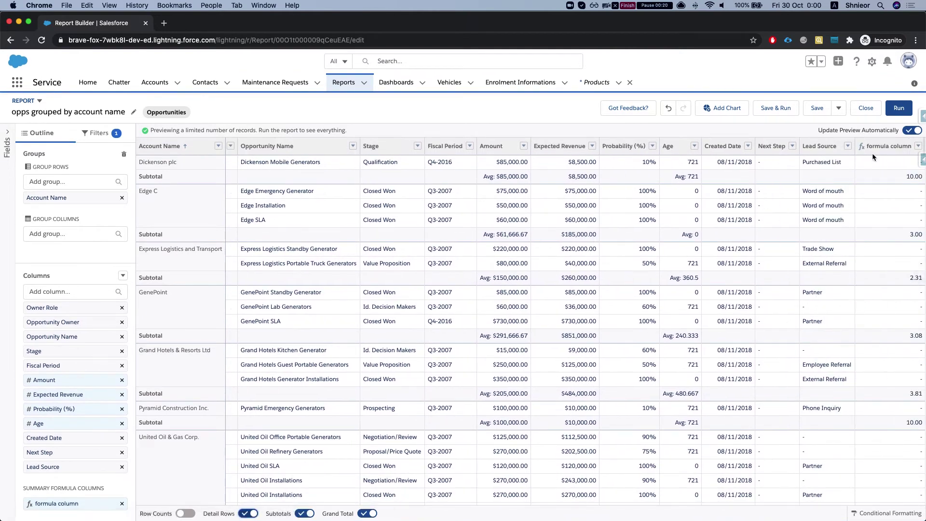
scroll(372, 210, "left", 5)
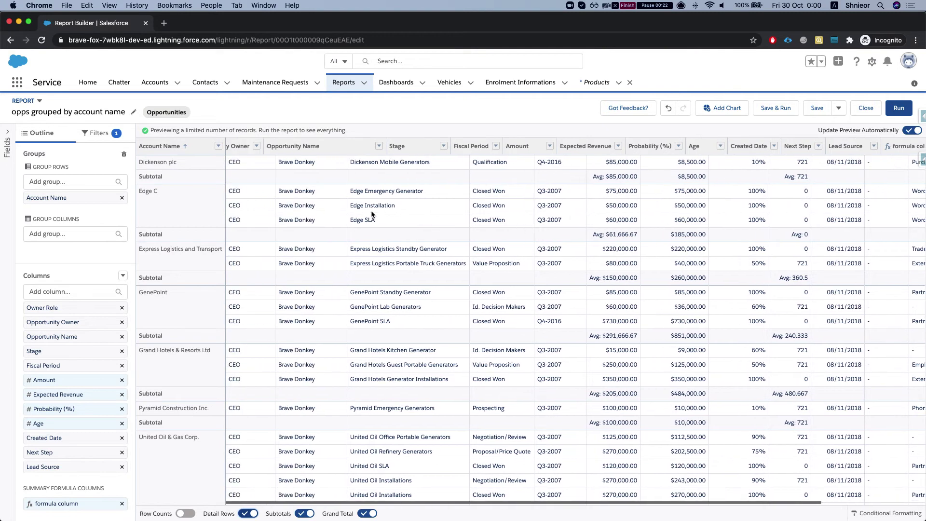
scroll(367, 191, "left", 2)
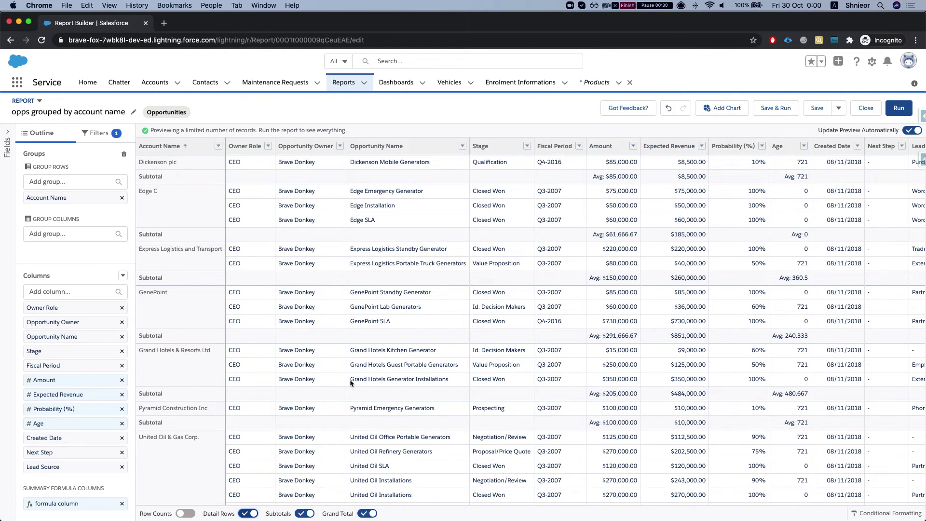
Hide the report's detail rows, view the formula column definition unchanged, and switch to Word
left_click(248, 513)
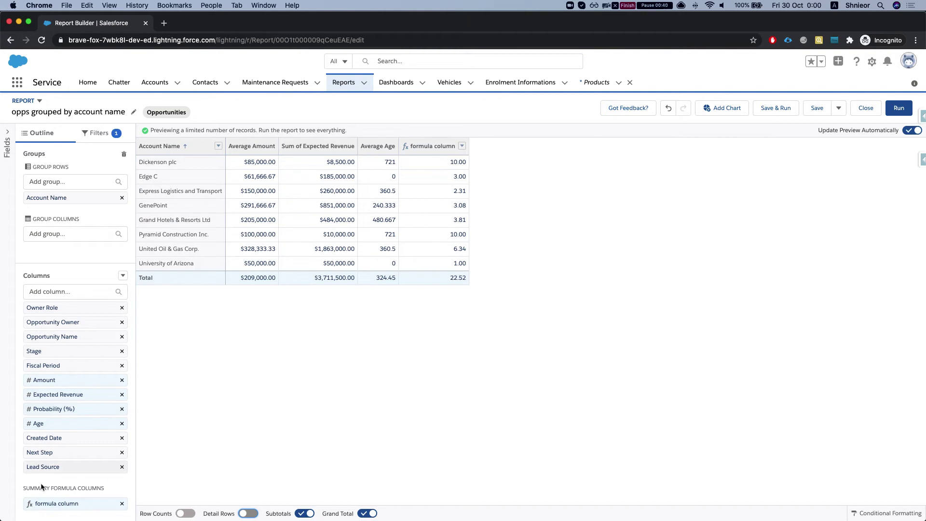
left_click(57, 504)
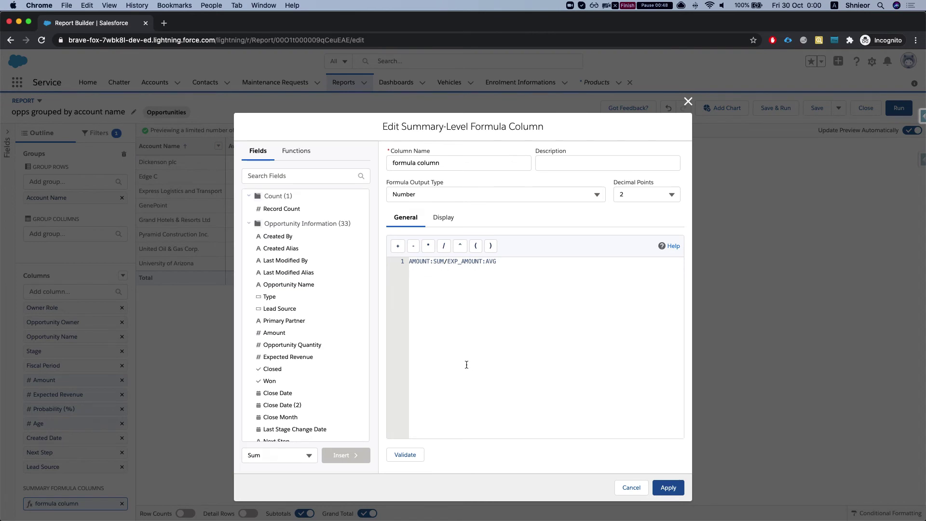
left_click(627, 489)
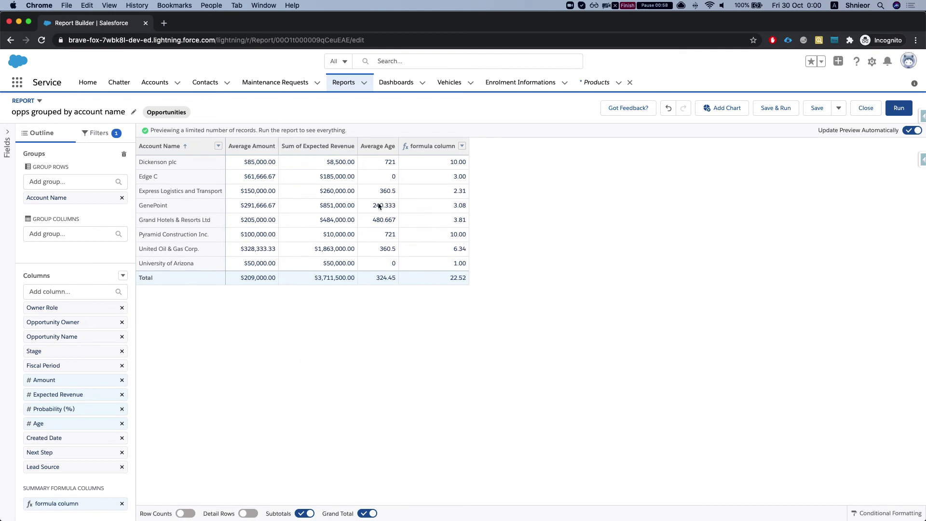
key("ctrl+Up")
From FormTitan Staging in Word, start a new table based on a Grouped report
left_click(331, 247)
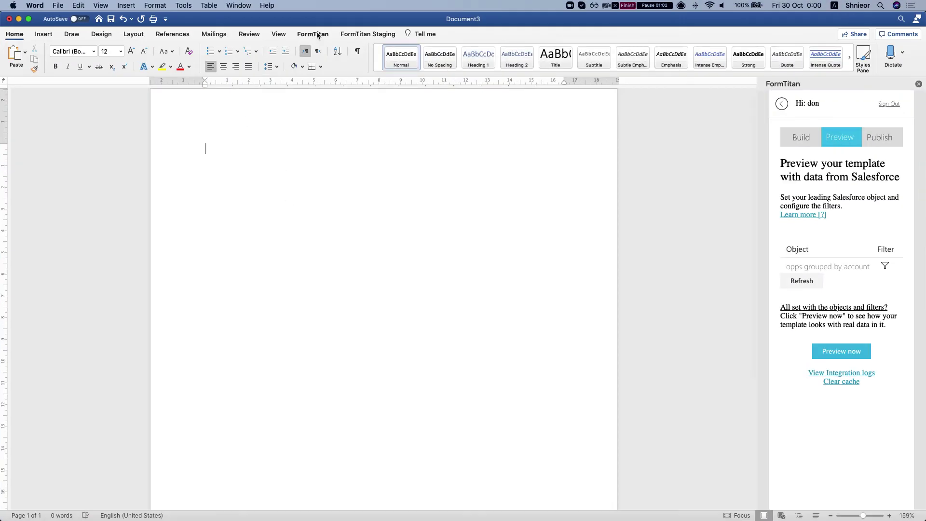
left_click(368, 33)
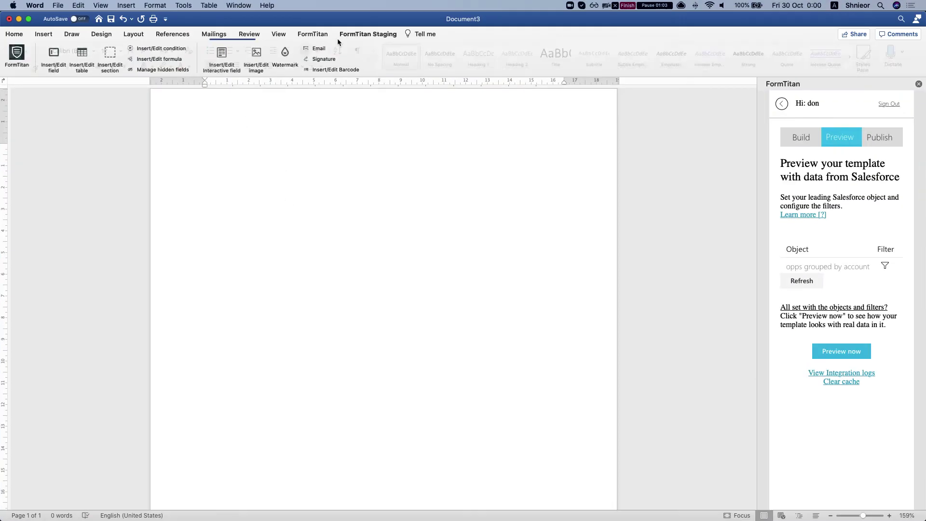
left_click(89, 55)
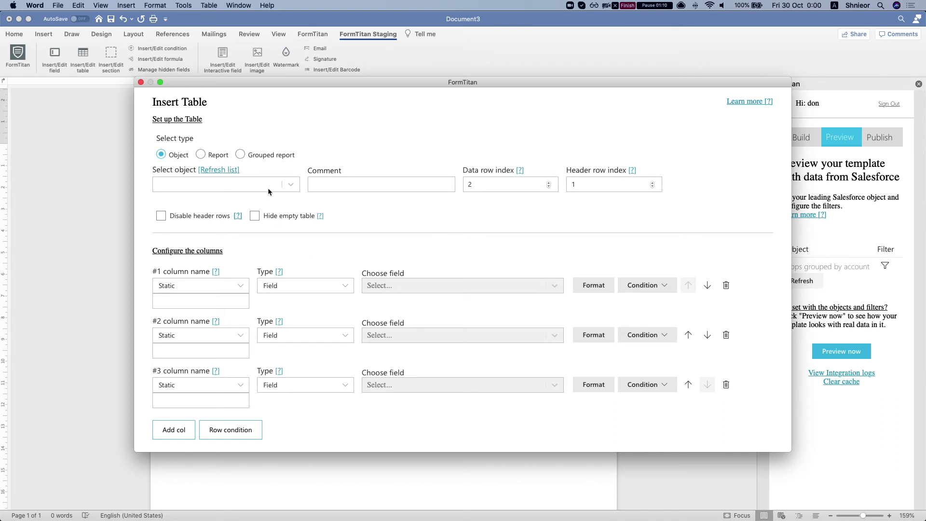
left_click(258, 186)
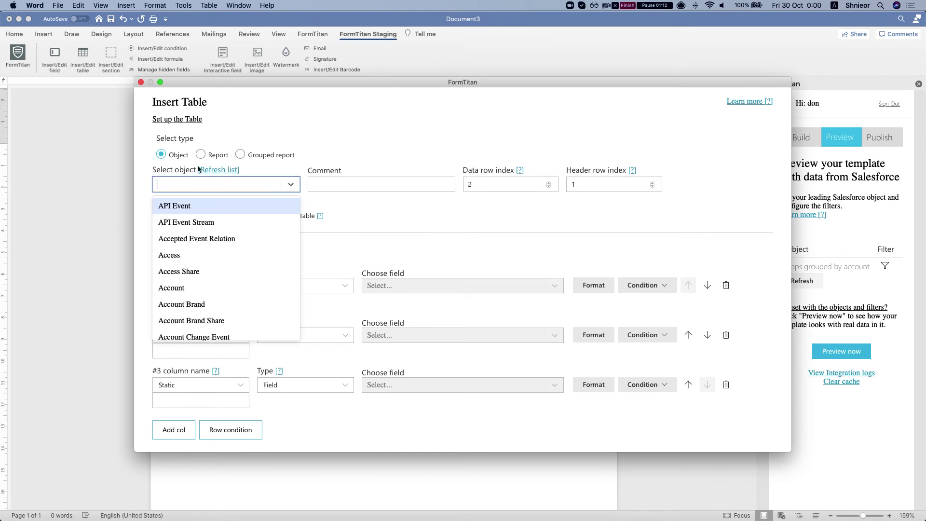
left_click(237, 154)
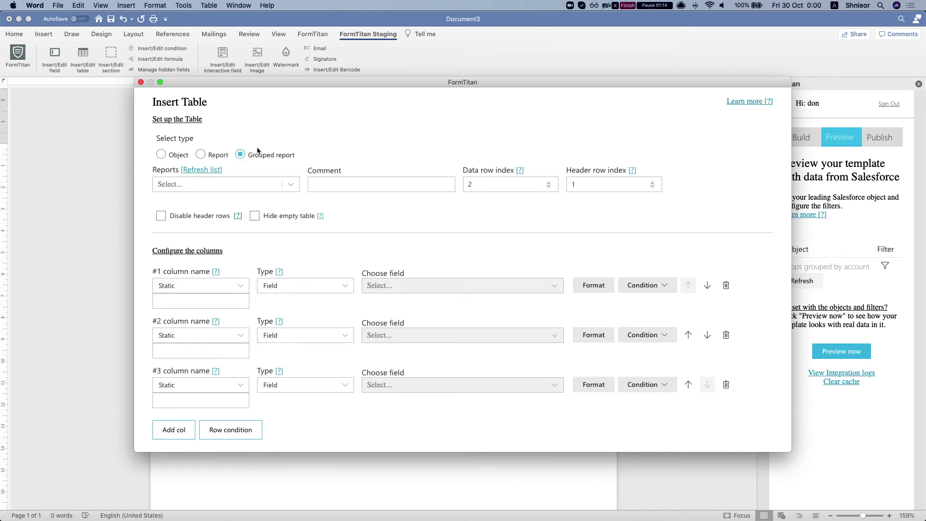
Bind the table to the 'opps grouped by account name' report with comment 'opps report'
left_click(259, 188)
left_click(222, 209)
left_click(396, 179)
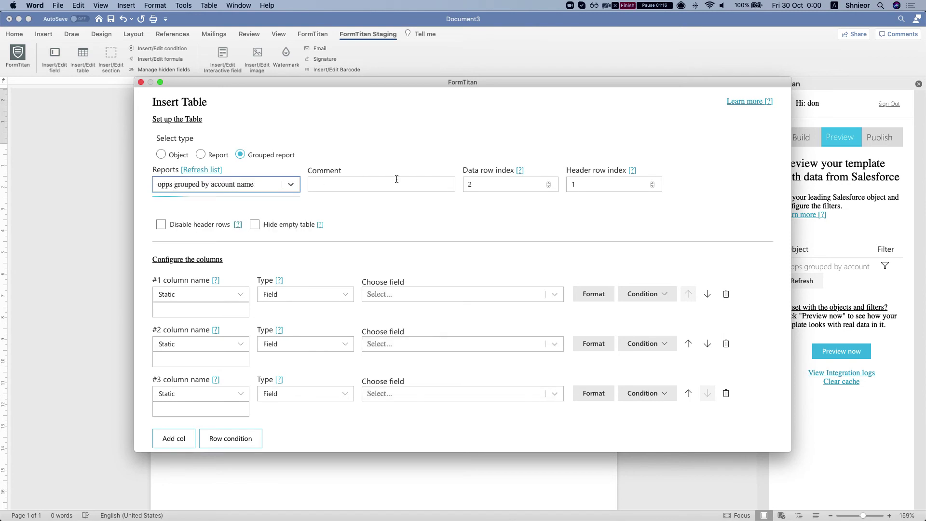
type("opps re")
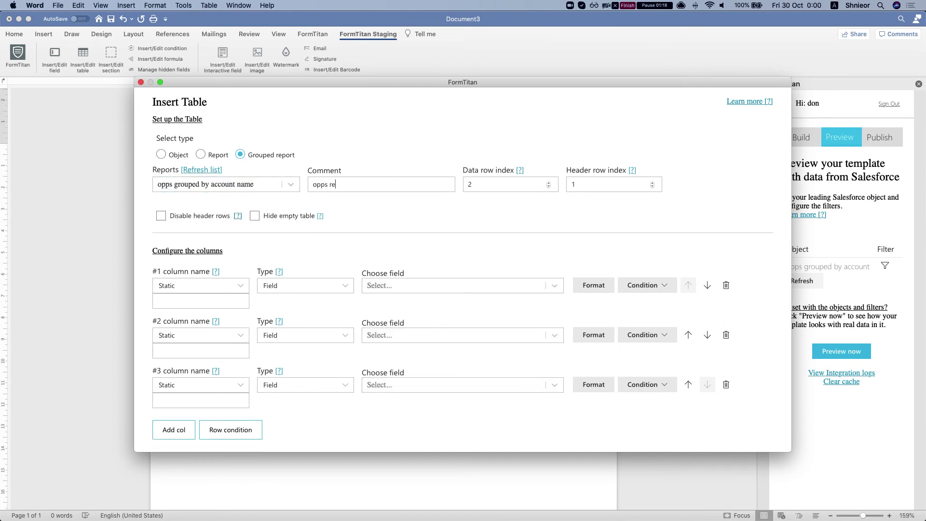
type("port")
scroll(378, 320, "down", 1)
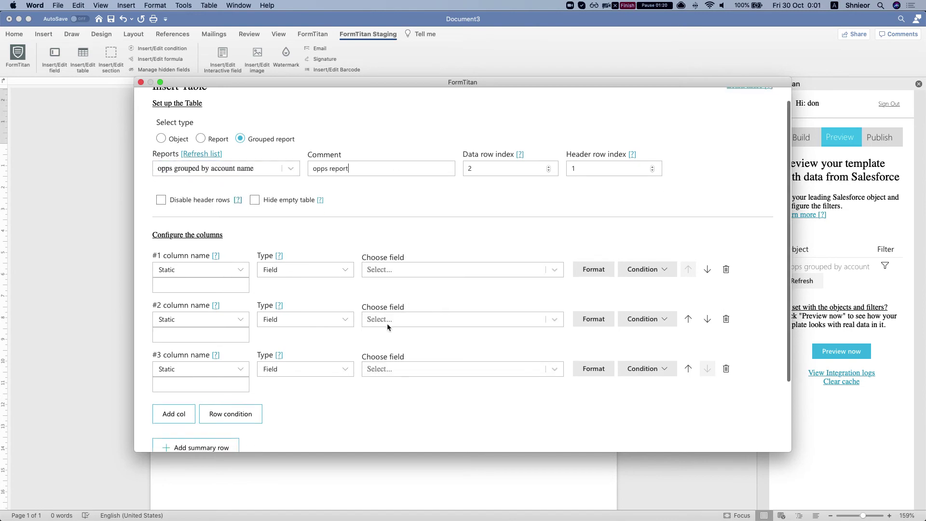
left_click(434, 265)
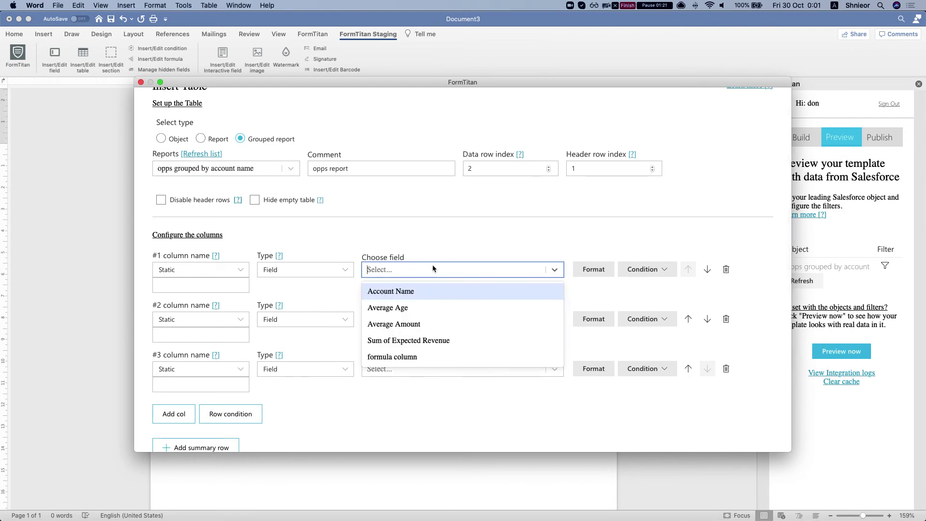
Map columns 1 and 2 to Account Name and Average Age, headed 'Account Name' and 'Avg Age'
left_click(397, 291)
left_click(199, 283)
type("Ac")
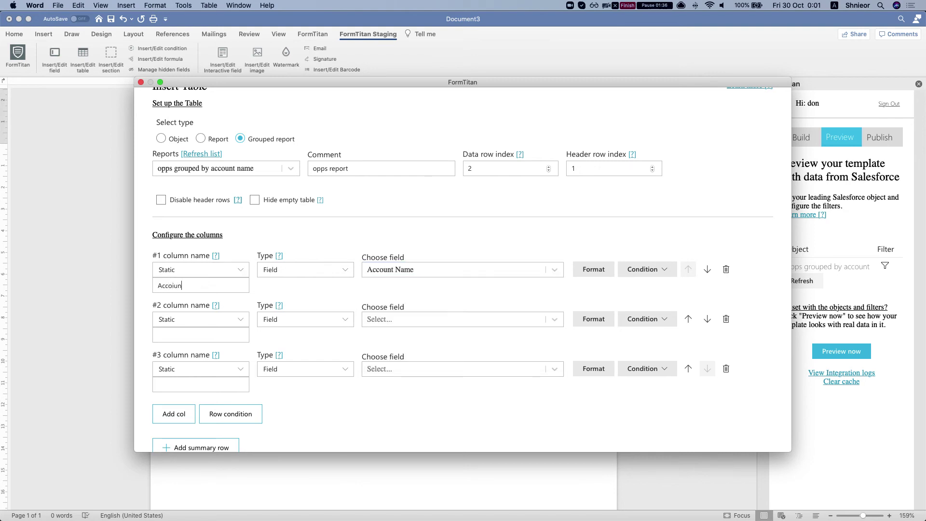
type("count Name")
left_click(446, 325)
left_click(434, 355)
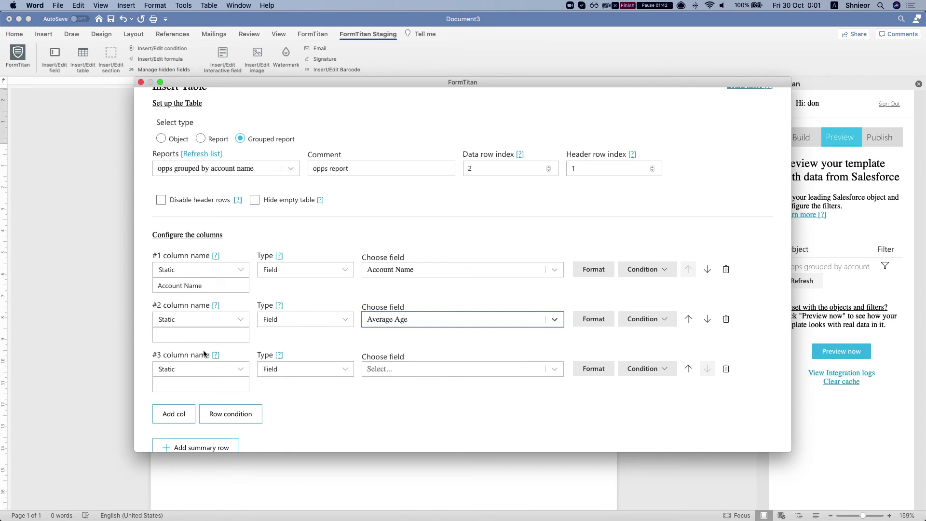
left_click(202, 335)
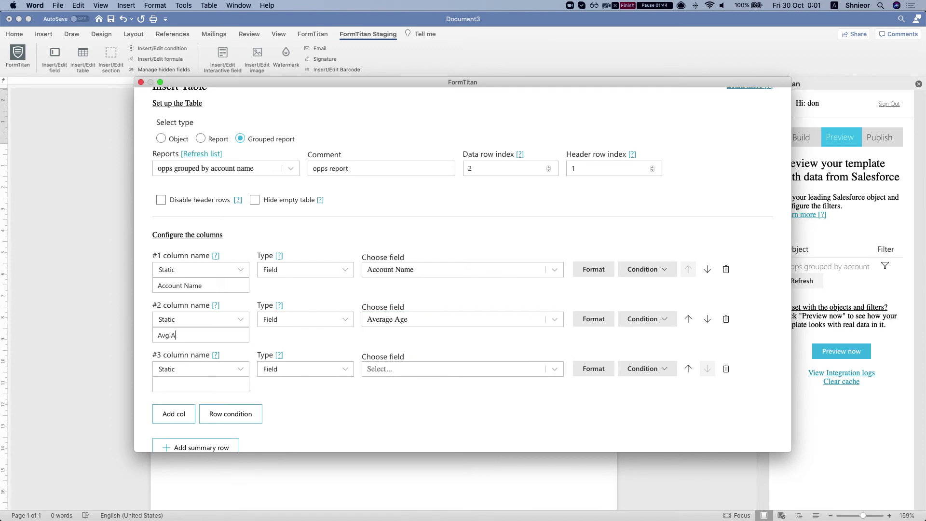
type("Avg AGE")
key("BackSpace")
key("BackSpace")
type("e")
Map column 3 to Average Amount headed 'Avg Amount', then add fourth and fifth columns
left_click(460, 369)
left_click(381, 421)
left_click(187, 383)
type("AVD")
key("BackSpace")
key("BackSpace")
key("BackSpace")
type("vg Amoiu")
scroll(207, 402, "down", 1)
left_click(174, 402)
scroll(174, 405, "down", 2)
left_click(173, 408)
Map column 4 to Sum of Expected Revenue and column 5 to formula column, headed 'Formula Col'
left_click(434, 366)
scroll(401, 418, "down", 1)
left_click(398, 419)
left_click(188, 383)
type("W")
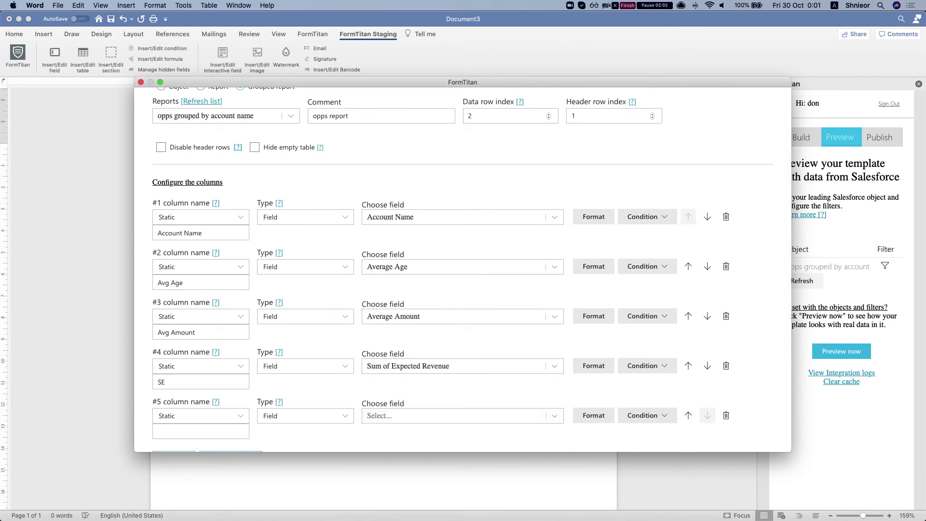
type("um OF expected revenue")
scroll(514, 432, "down", 3)
left_click(427, 382)
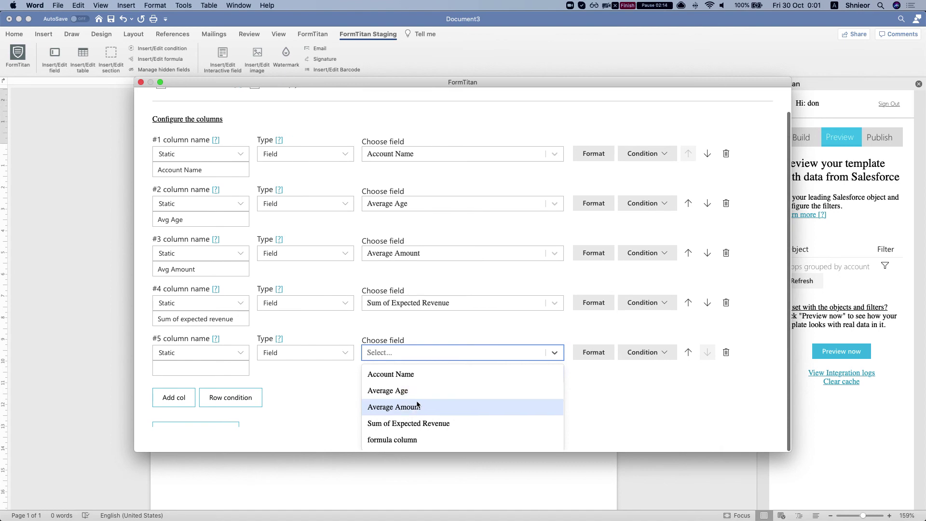
left_click(386, 440)
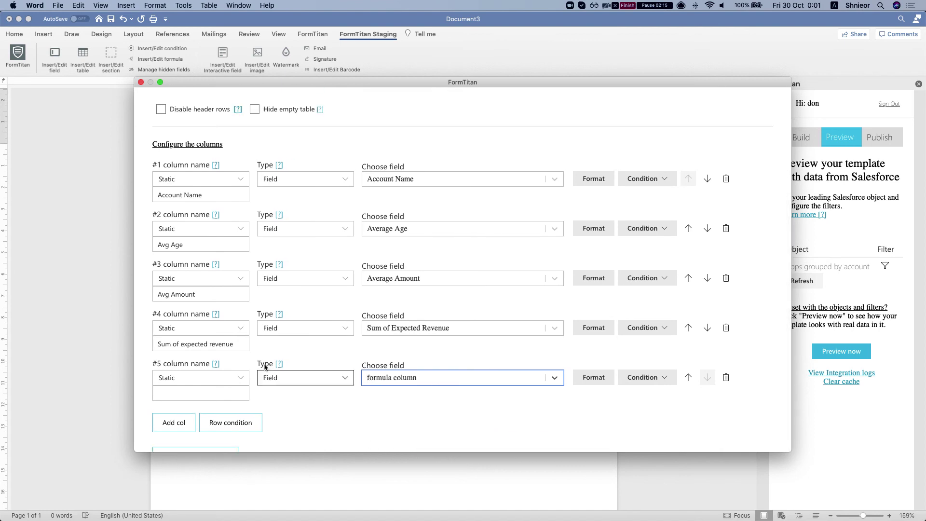
left_click(206, 390)
type("Formula Col")
Insert the five-column table and apply a Table Design style with a dark grey header row
scroll(279, 338, "down", 5)
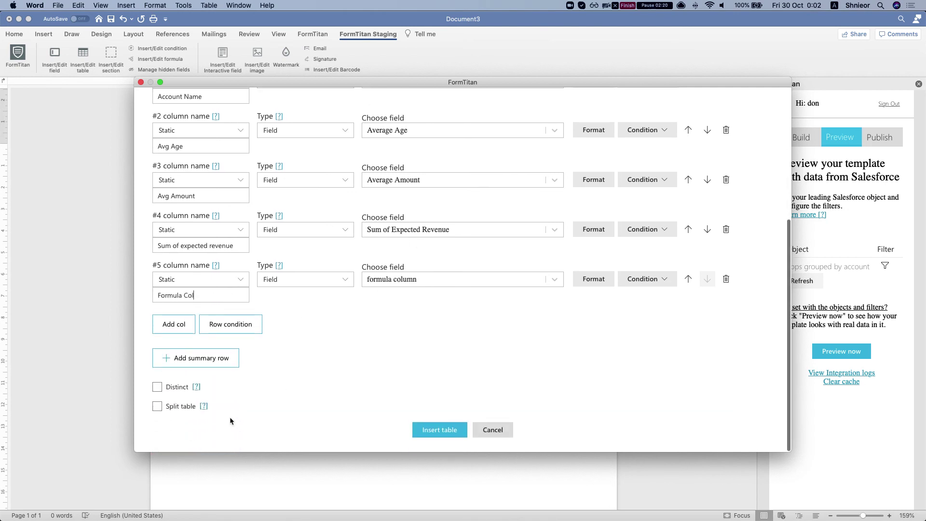
left_click(440, 430)
left_click(302, 254)
left_click(296, 163)
left_click(430, 37)
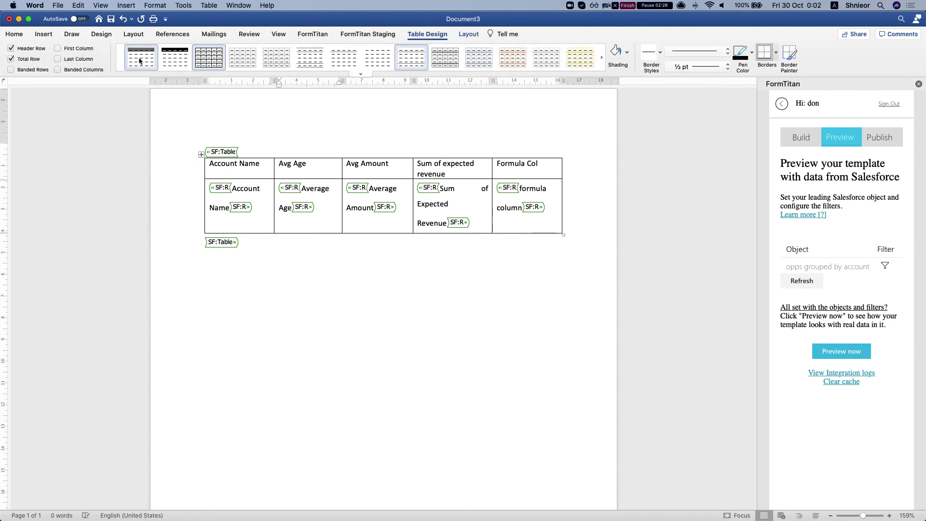
left_click(139, 58)
left_click(350, 250)
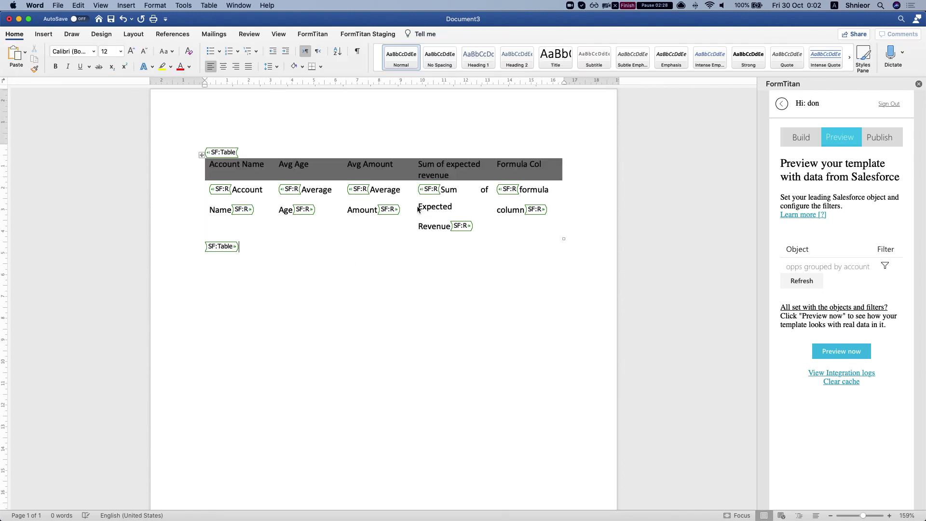
Preview the template filled with Salesforce report data
left_click(839, 355)
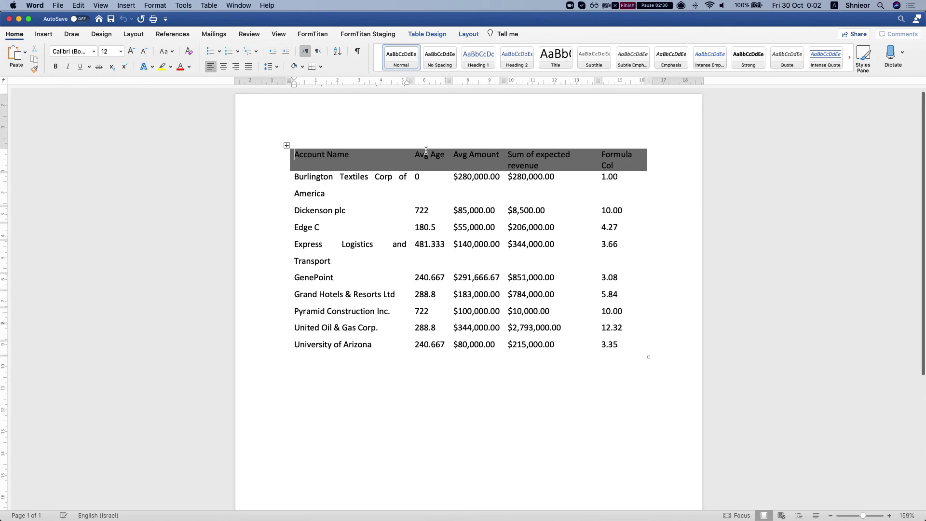
scroll(338, 251, "down", 2)
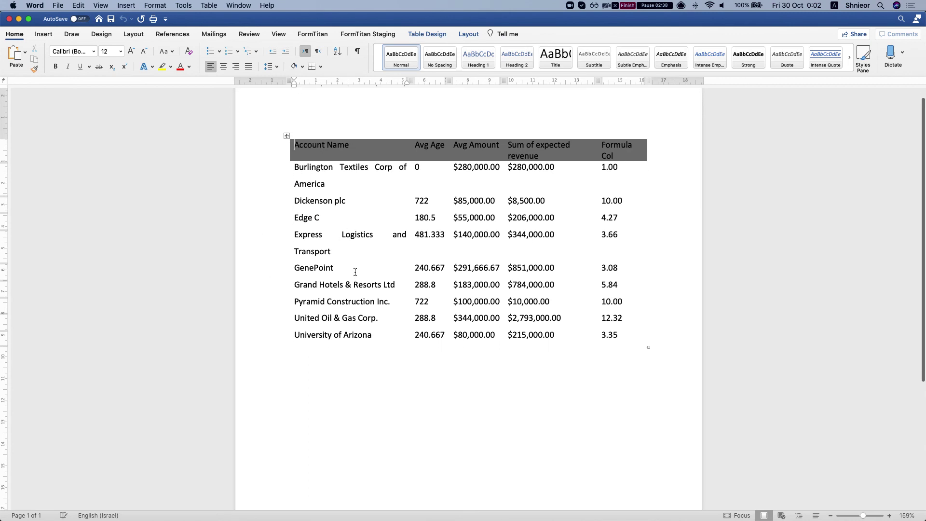
scroll(355, 272, "up", 1)
left_click(8, 19)
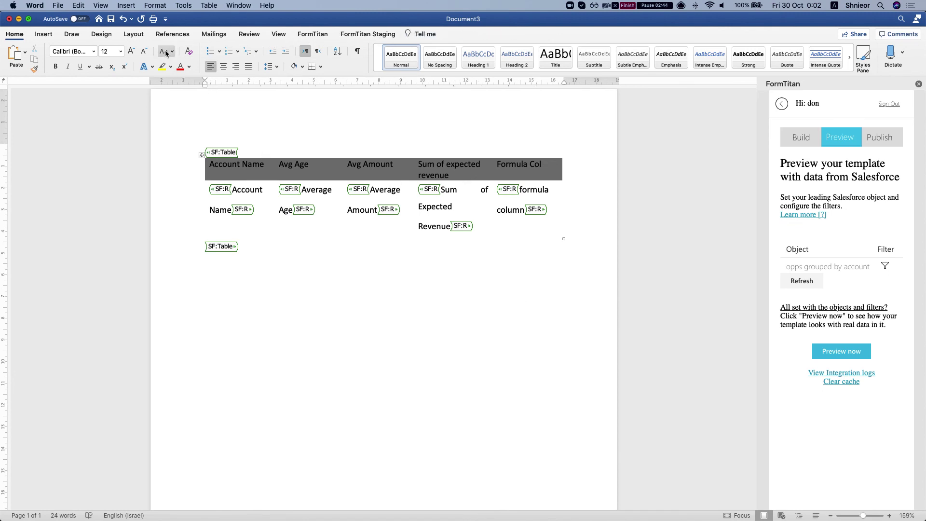
left_click(365, 33)
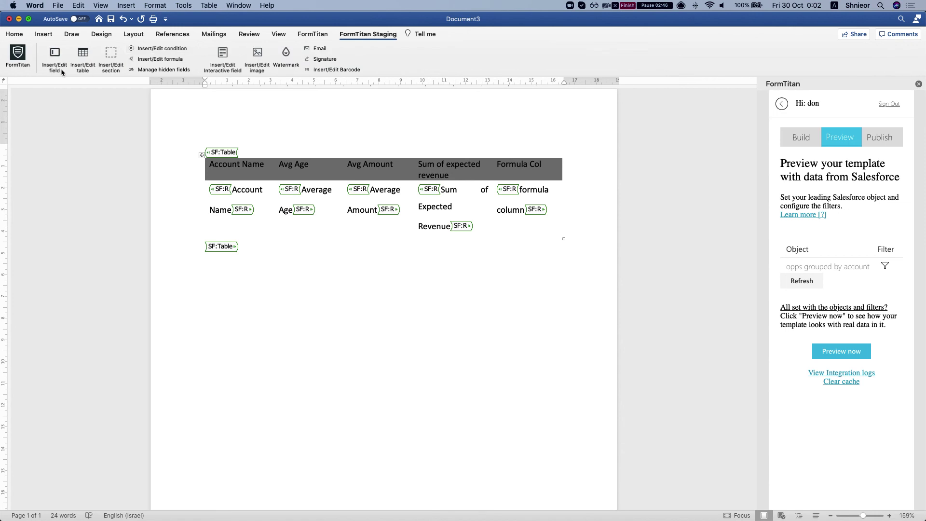
left_click(78, 61)
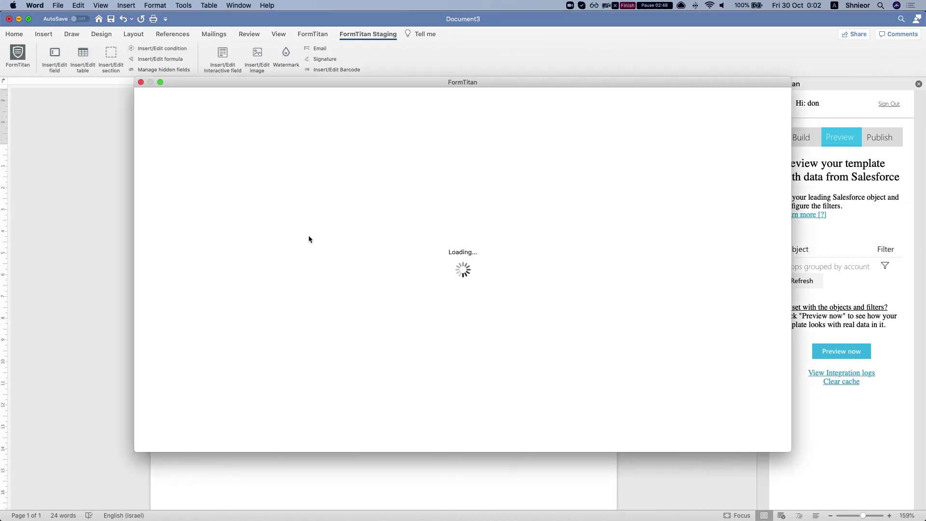
scroll(251, 352, "down", 5)
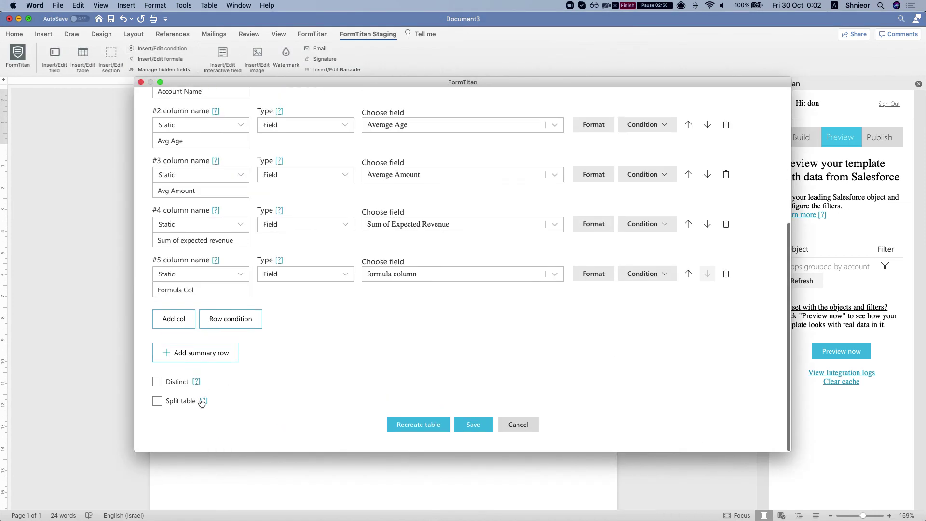
left_click(224, 357)
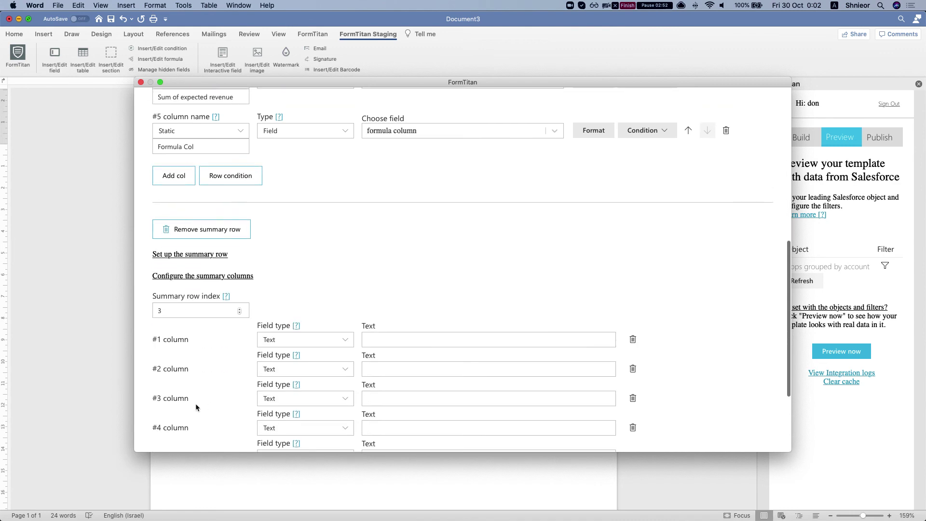
scroll(223, 386, "down", 5)
scroll(389, 356, "down", 1)
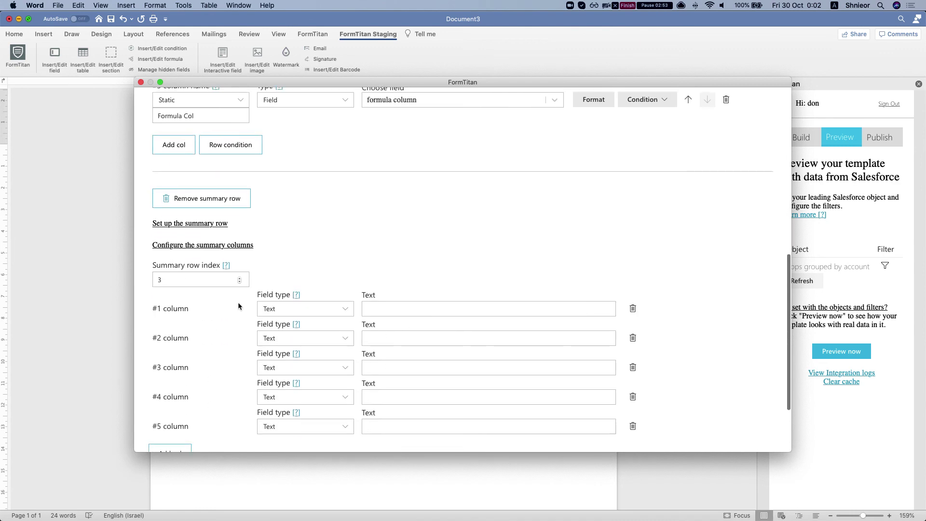
left_click(308, 309)
left_click(383, 311)
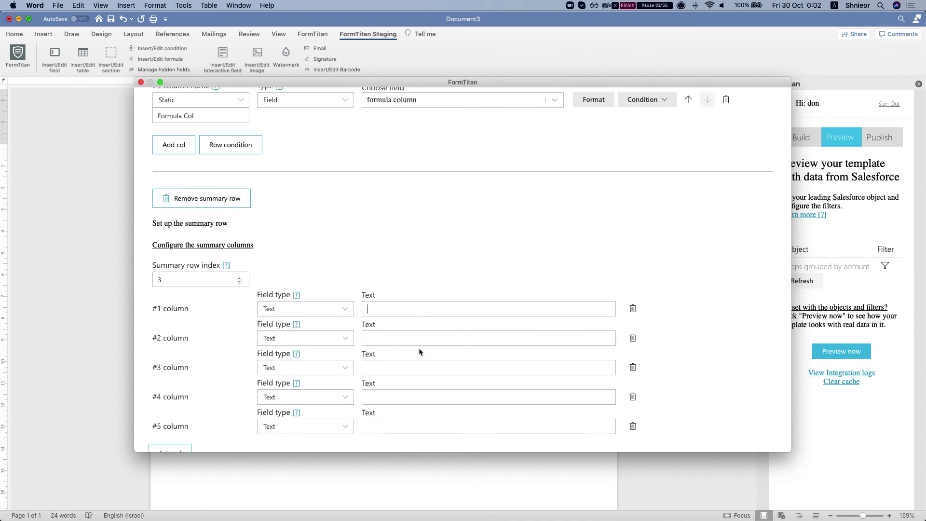
left_click(292, 309)
left_click(279, 340)
left_click(308, 309)
left_click(291, 324)
scroll(443, 247, "down", 5)
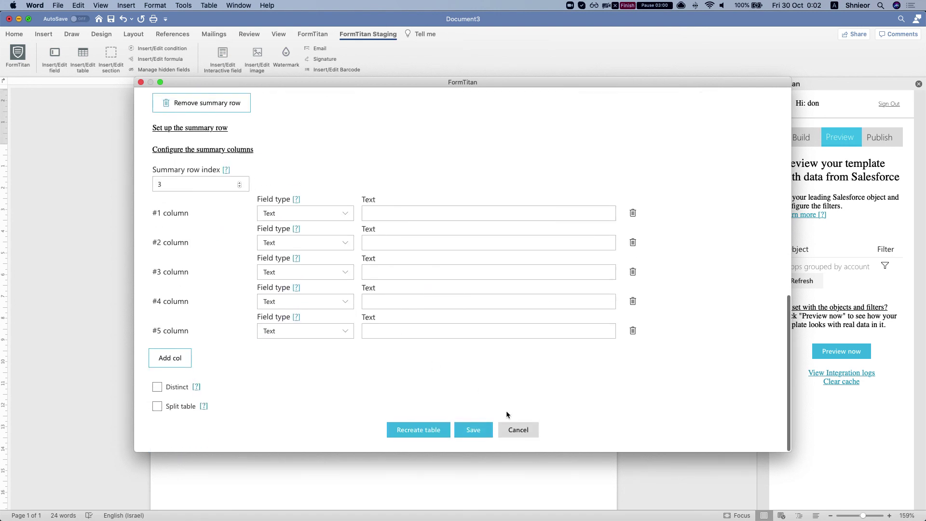
left_click(514, 420)
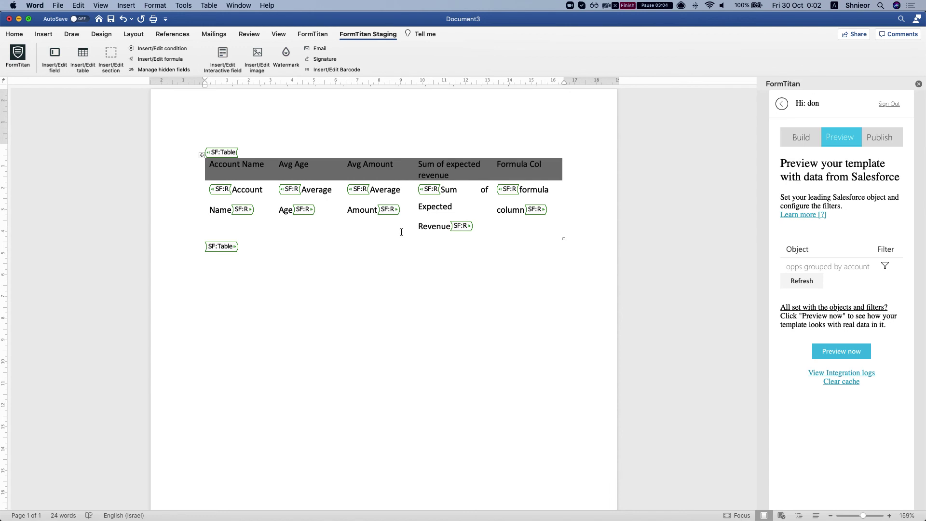
scroll(436, 146, "up", 1)
scroll(410, 147, "up", 1)
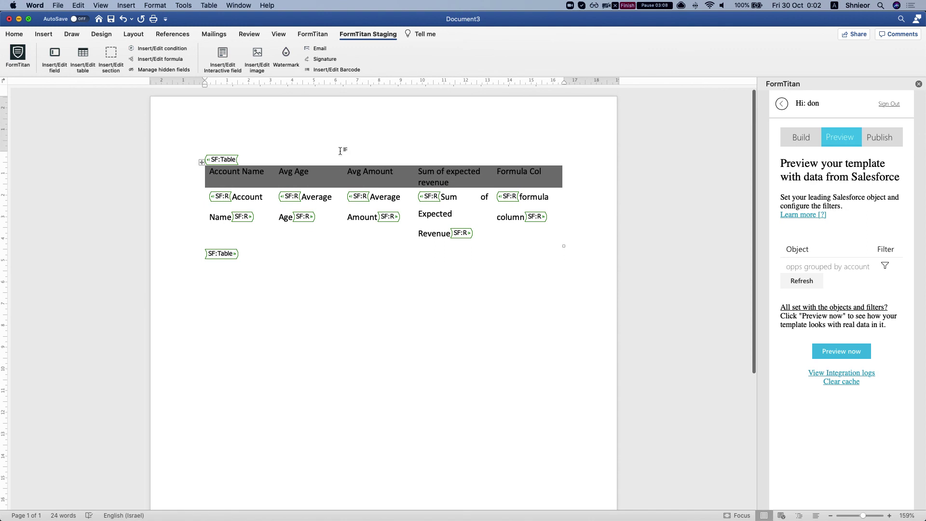